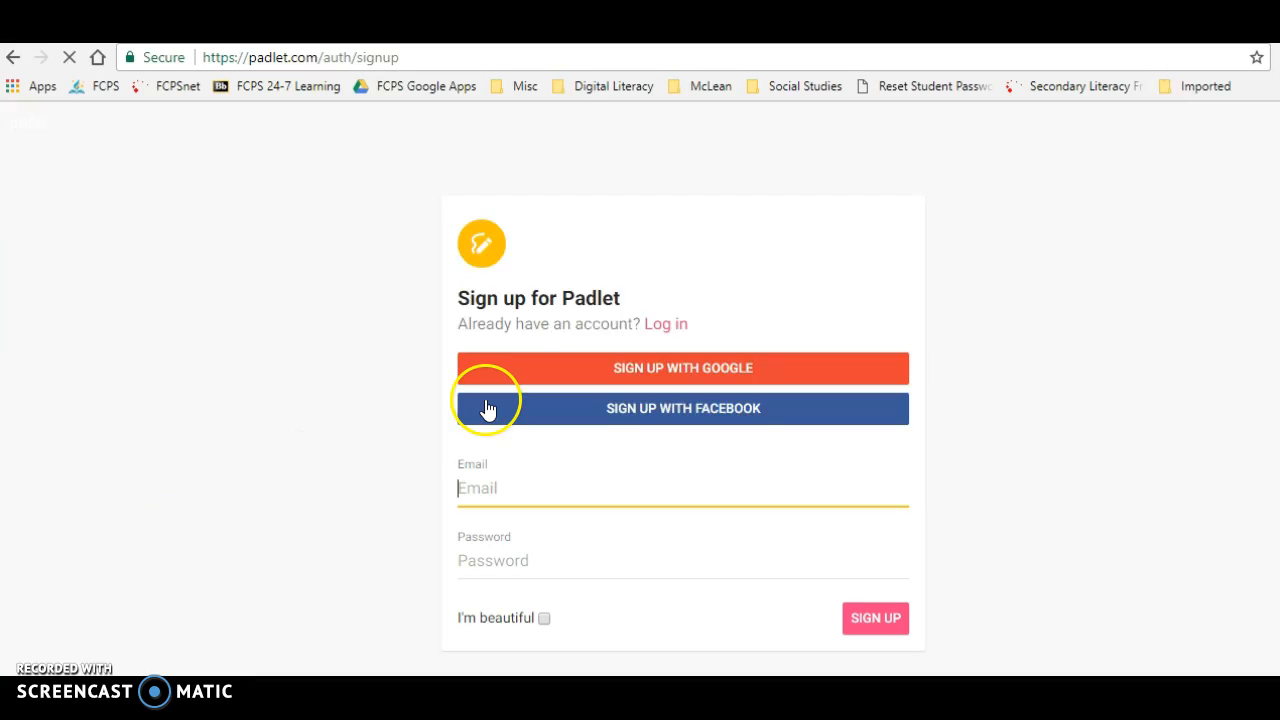
# Sign up for Padlet with Google using the teacher's school account
pyautogui.click(605, 380)
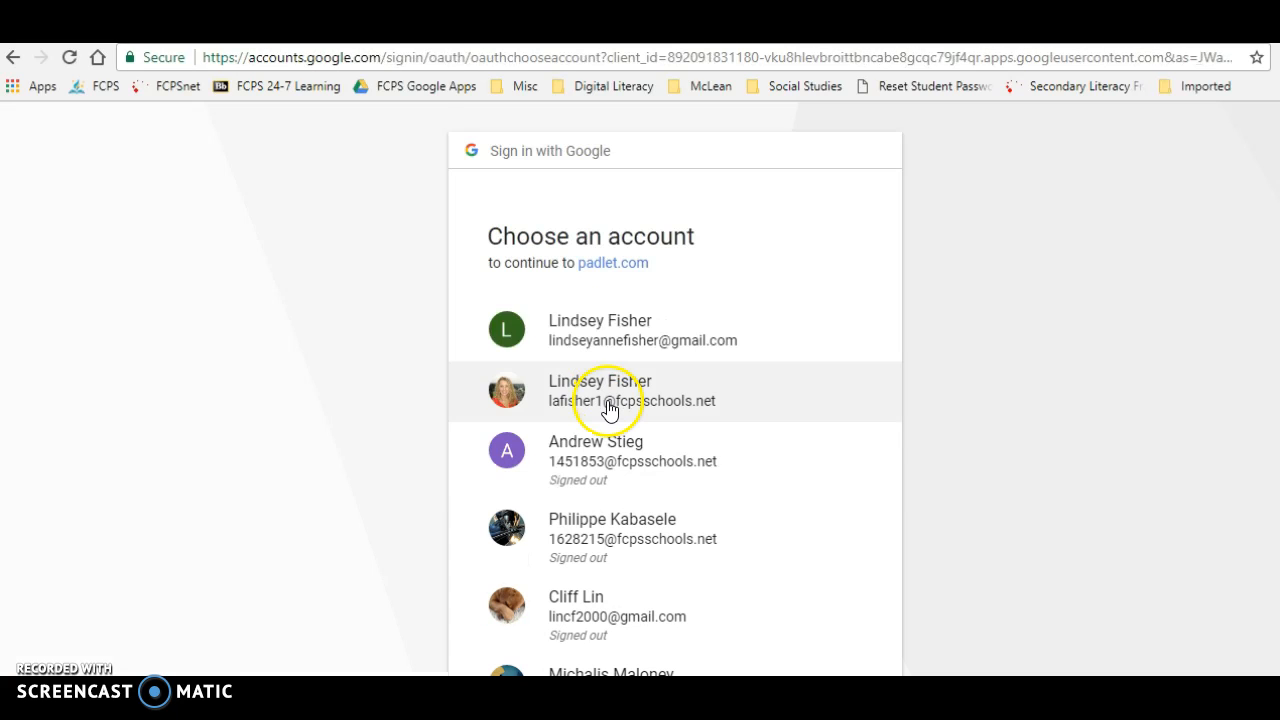
pyautogui.click(610, 390)
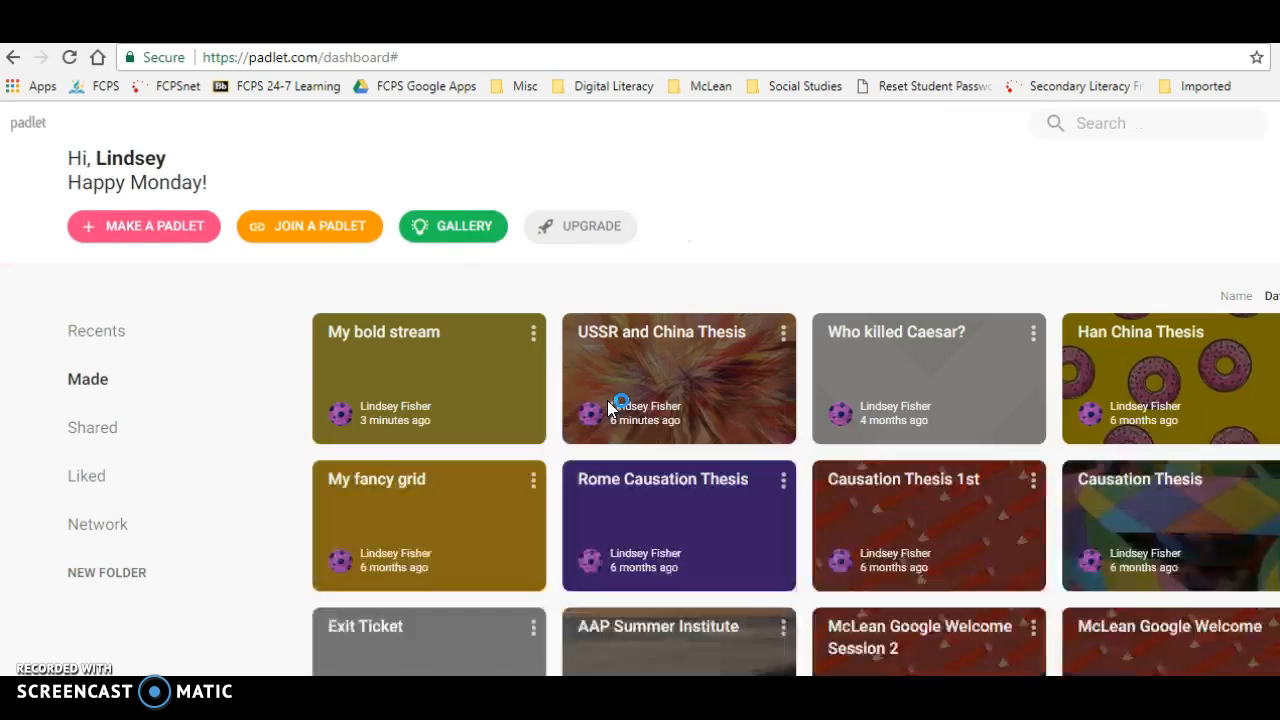
# Make a new padlet with the blank Stream layout
pyautogui.click(163, 224)
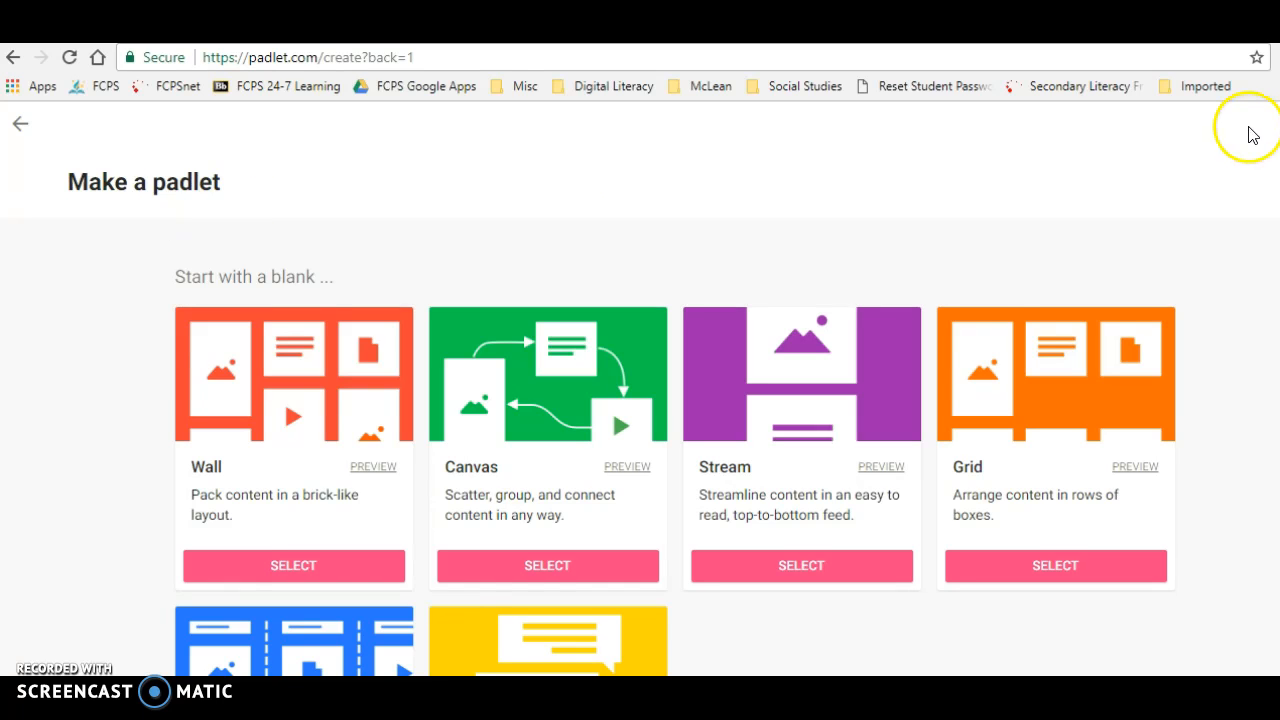
pyautogui.scroll(-2, 284, 398)
pyautogui.scroll(-1, 395, 501)
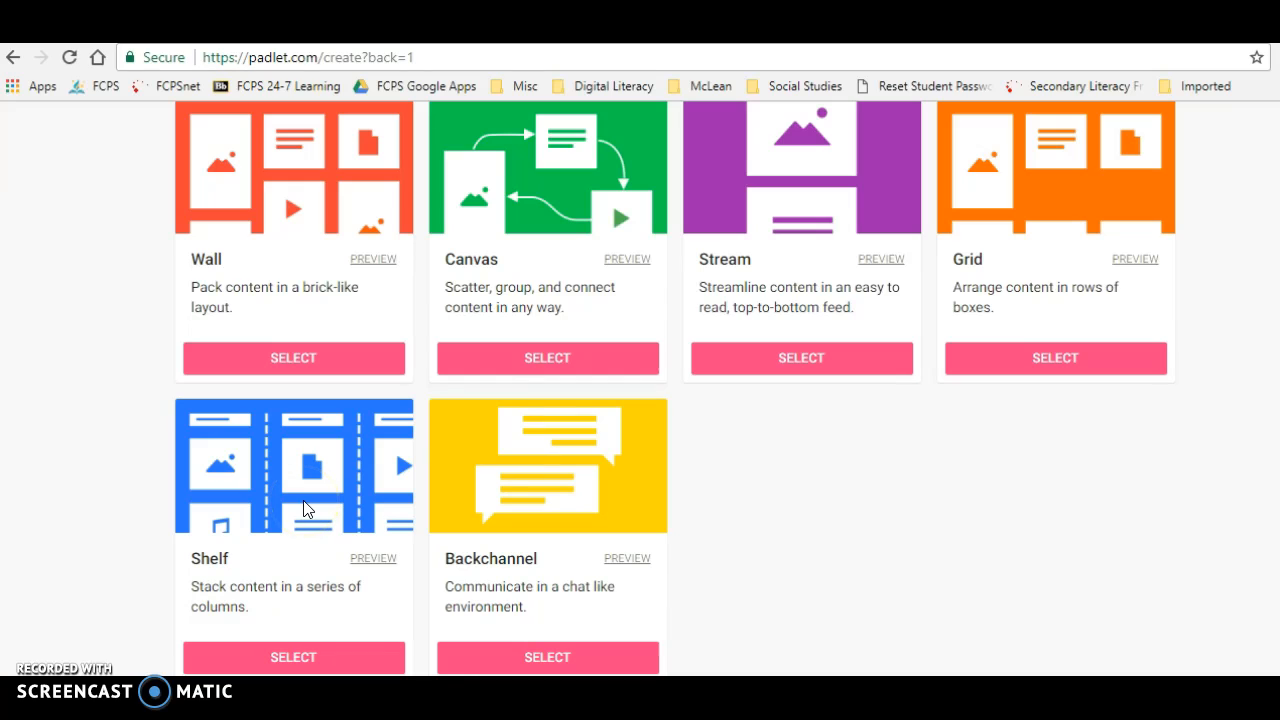
pyautogui.click(826, 360)
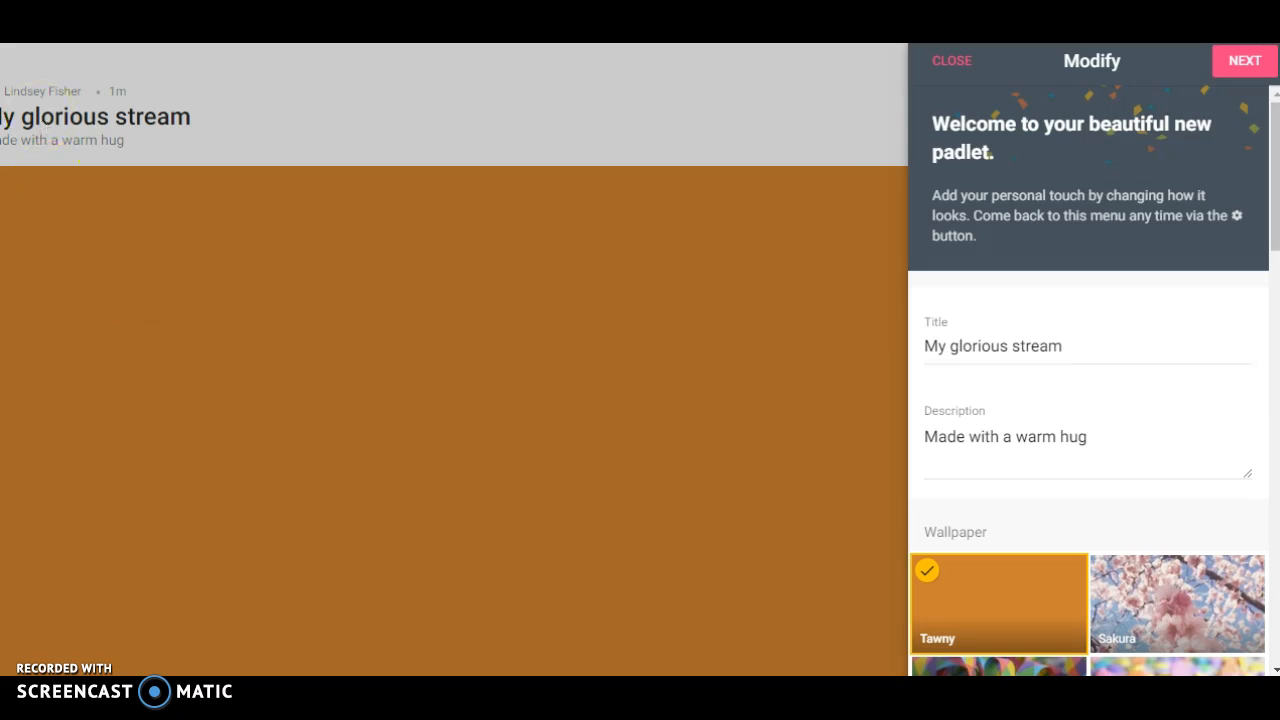
# Replace the padlet's title with "Introductions"
pyautogui.tripleClick(955, 342)
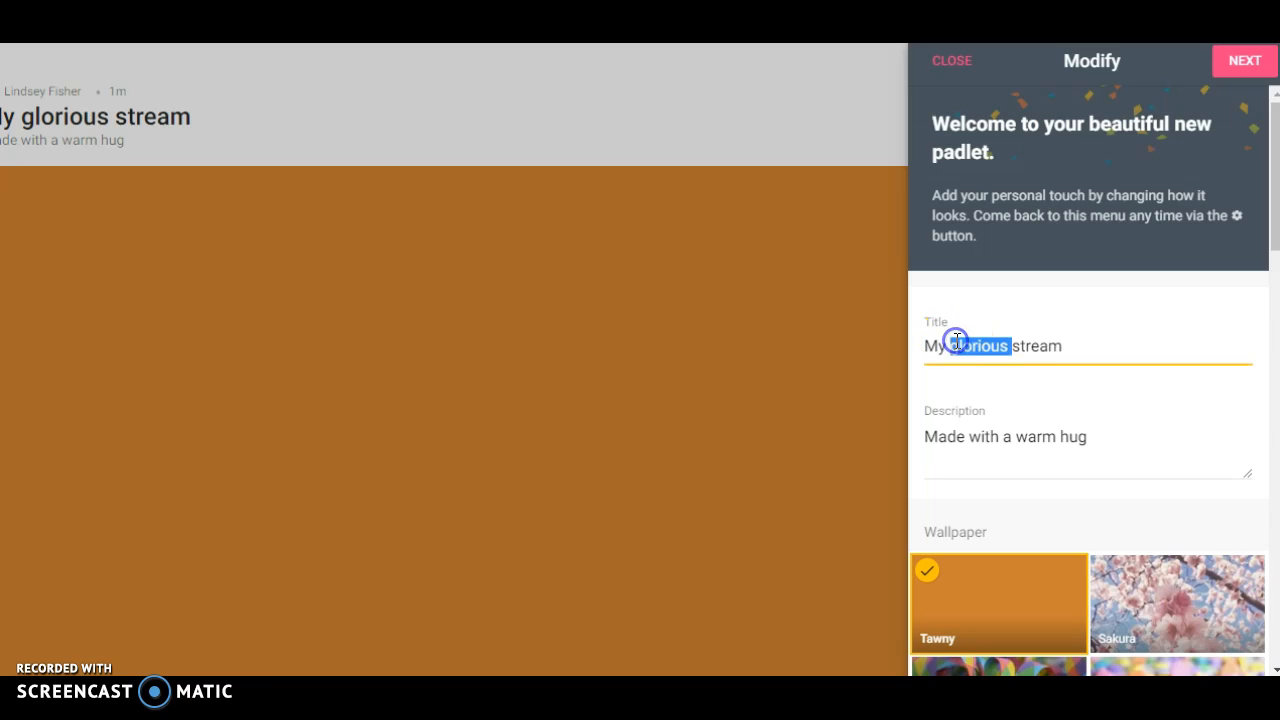
pyautogui.press('BackSpace')
pyautogui.write('In')
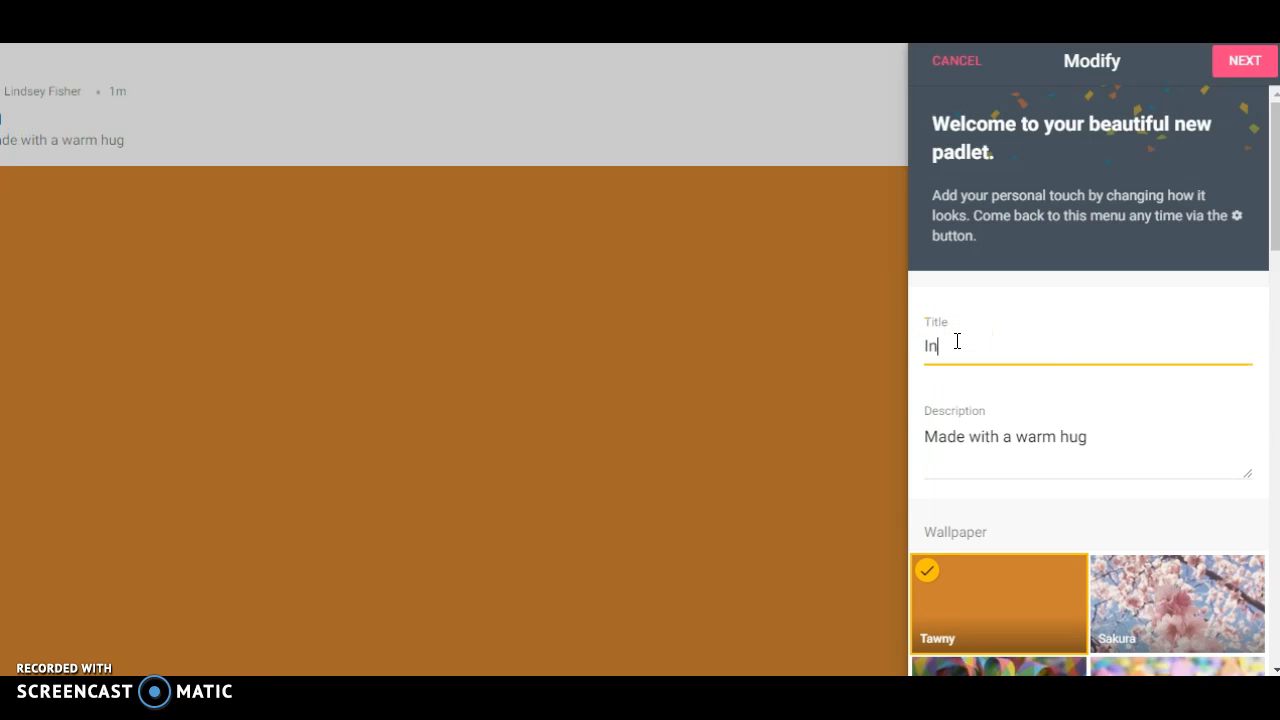
pyautogui.write('troductions')
# Replace the padlet's description with "Include your name, a picture of your favorite hobby, and your goal for this class."
pyautogui.click(1000, 446)
pyautogui.tripleClick(1000, 446)
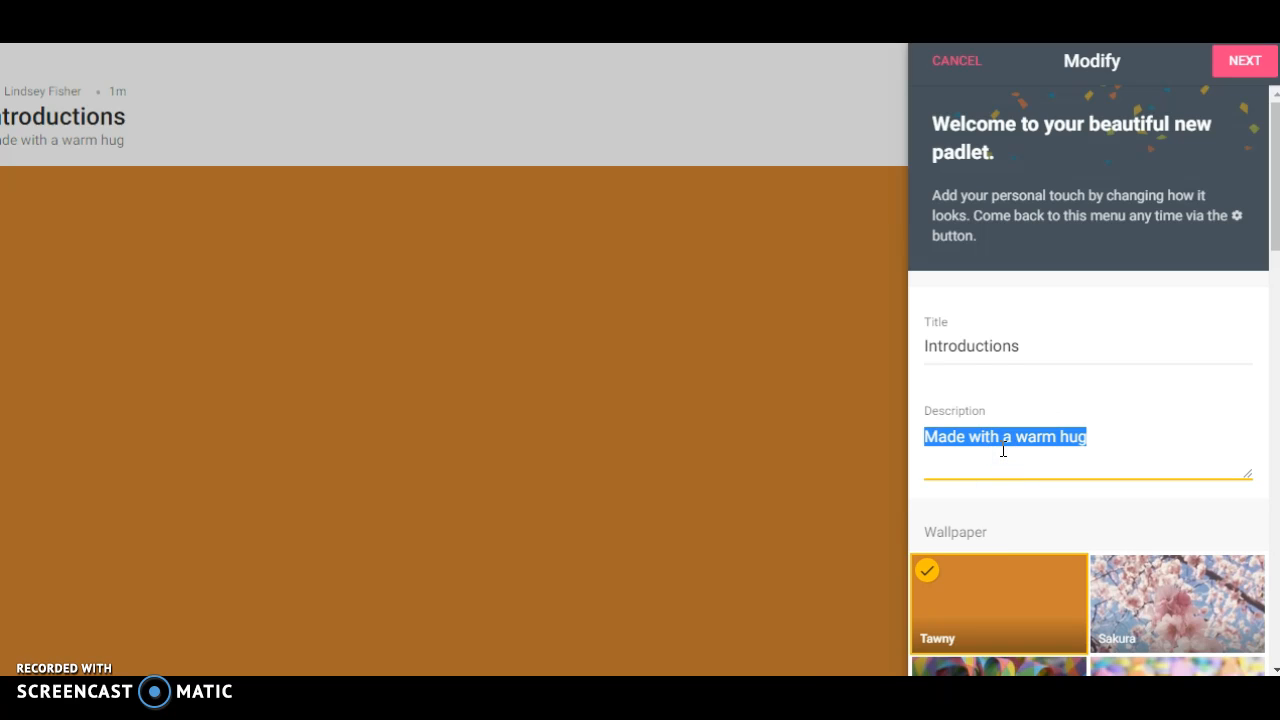
pyautogui.write('Pl')
pyautogui.press('BackSpace')
pyautogui.press('BackSpace')
pyautogui.press('BackSpace')
pyautogui.press('BackSpace')
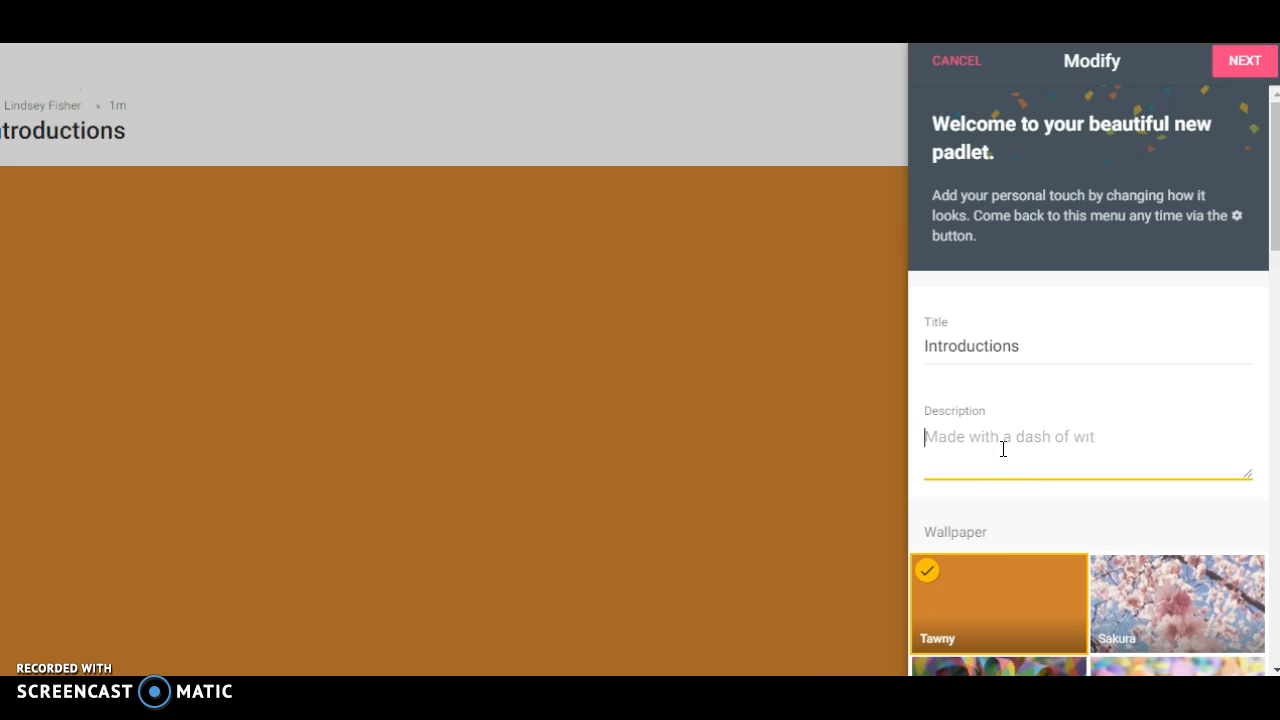
pyautogui.write('Include your naeme,')
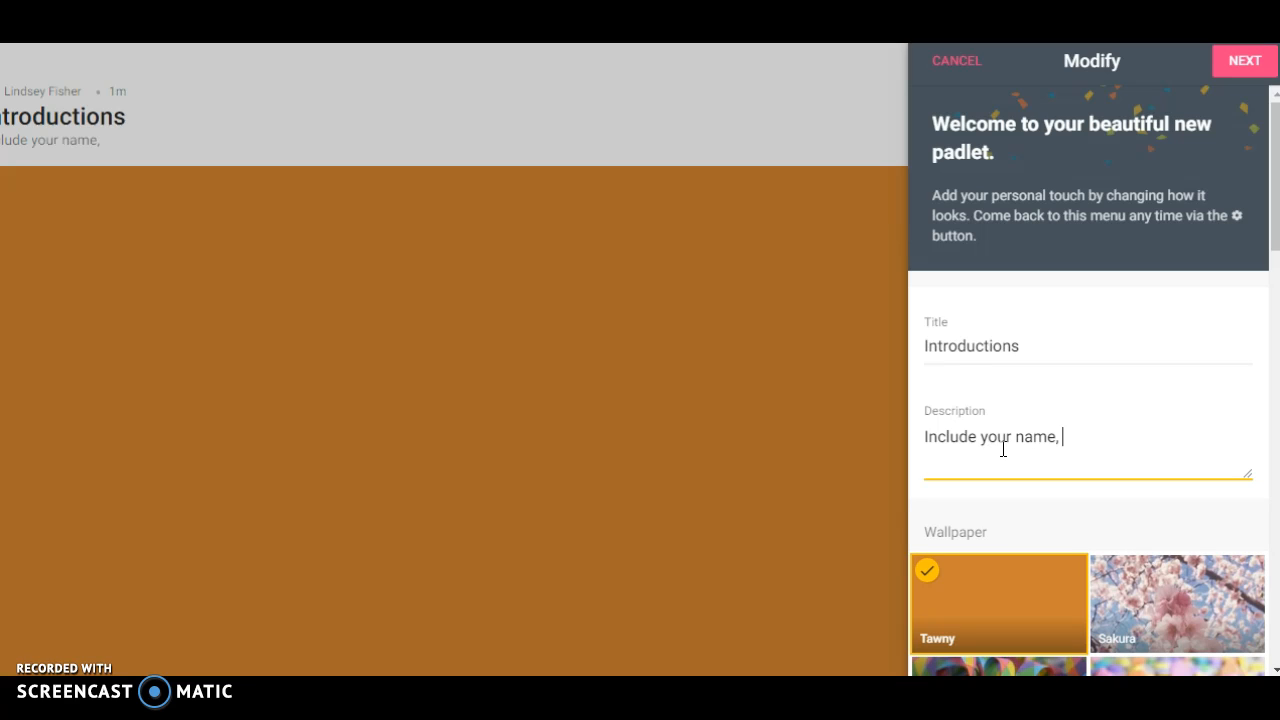
pyautogui.write(' a picutre')
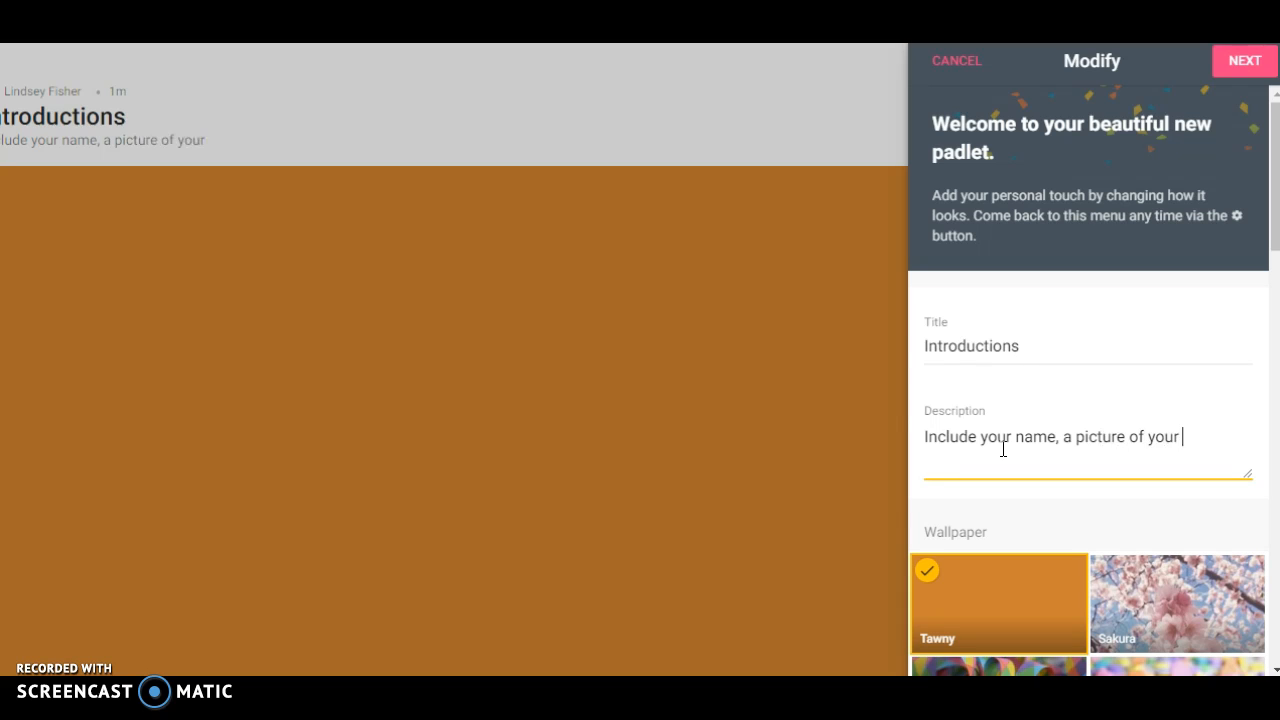
pyautogui.write('orite hobby,')
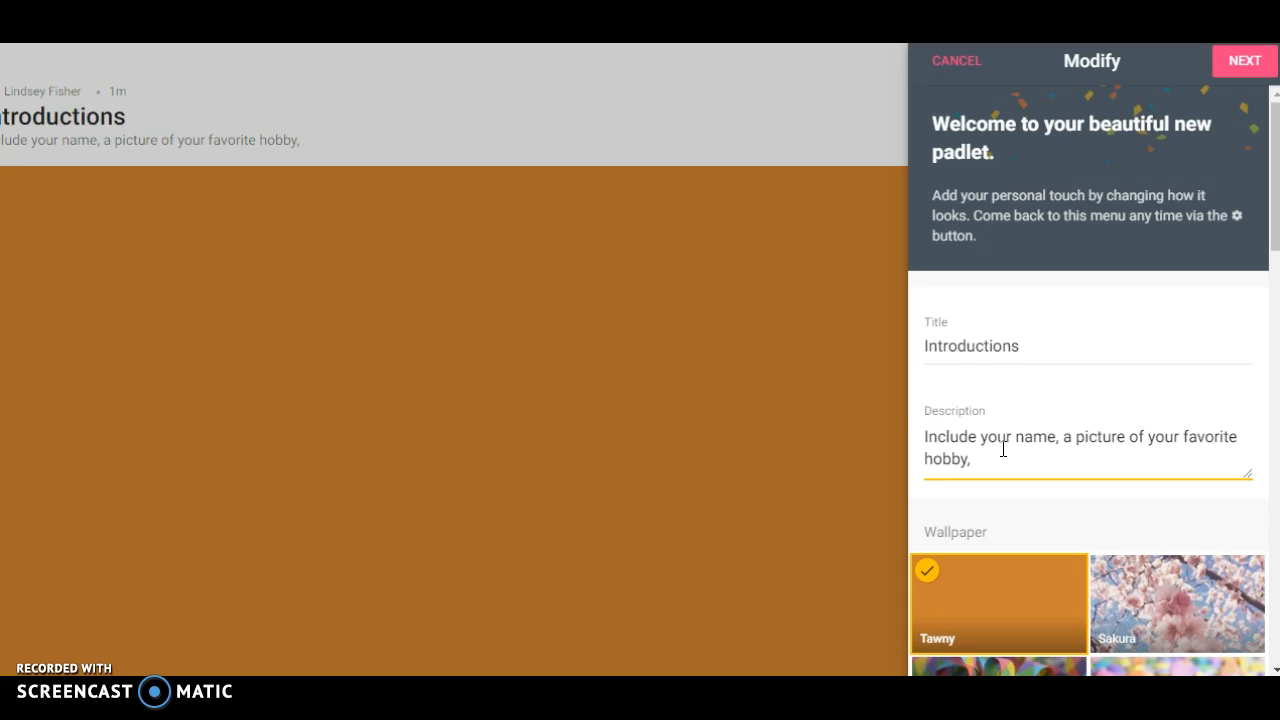
pyautogui.write(' and your goal for this cla')
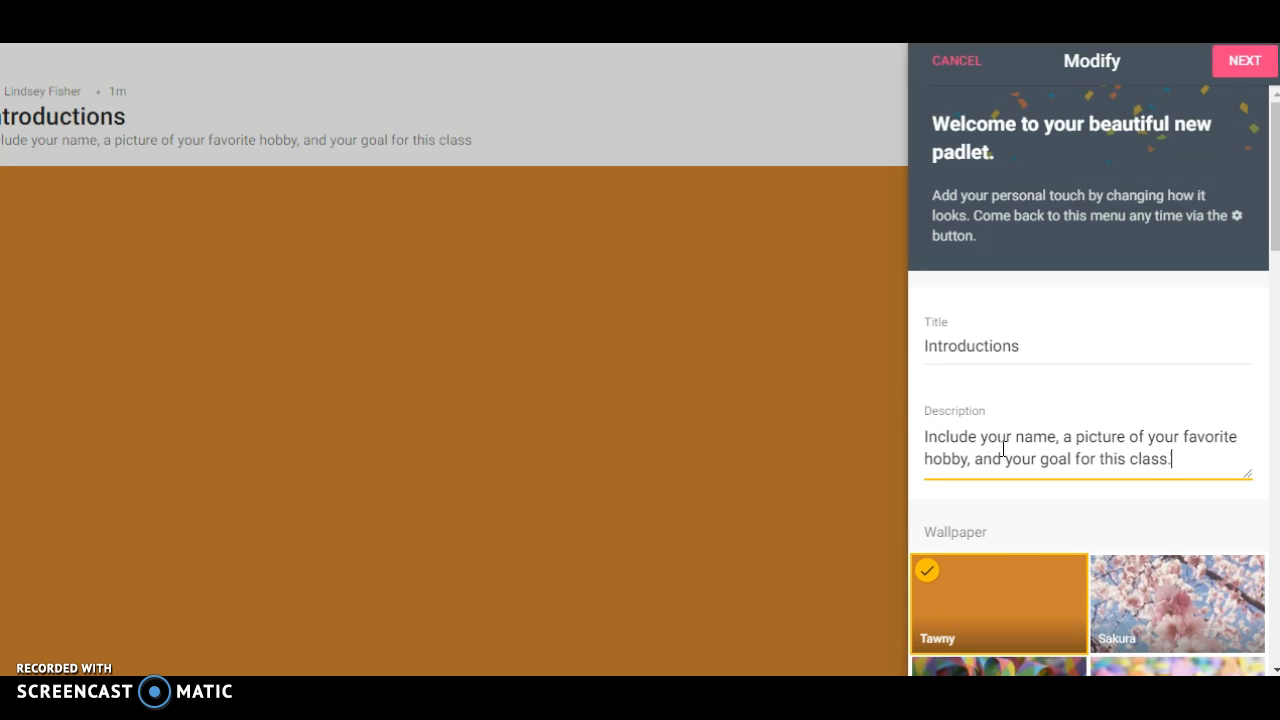
pyautogui.write('ss.')
# Set the padlet's wallpaper to Sakura and proceed to the people and privacy settings
pyautogui.click(1155, 607)
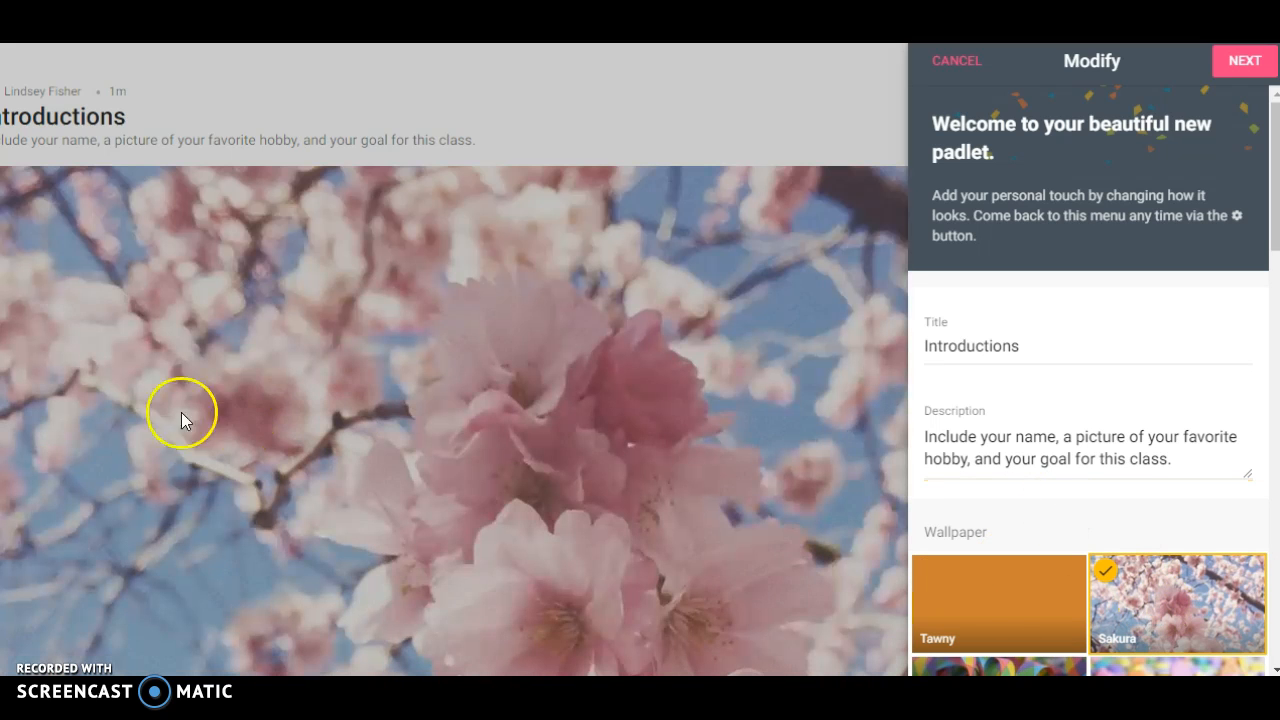
pyautogui.moveTo(1271, 214); pyautogui.dragTo(1272, 480)
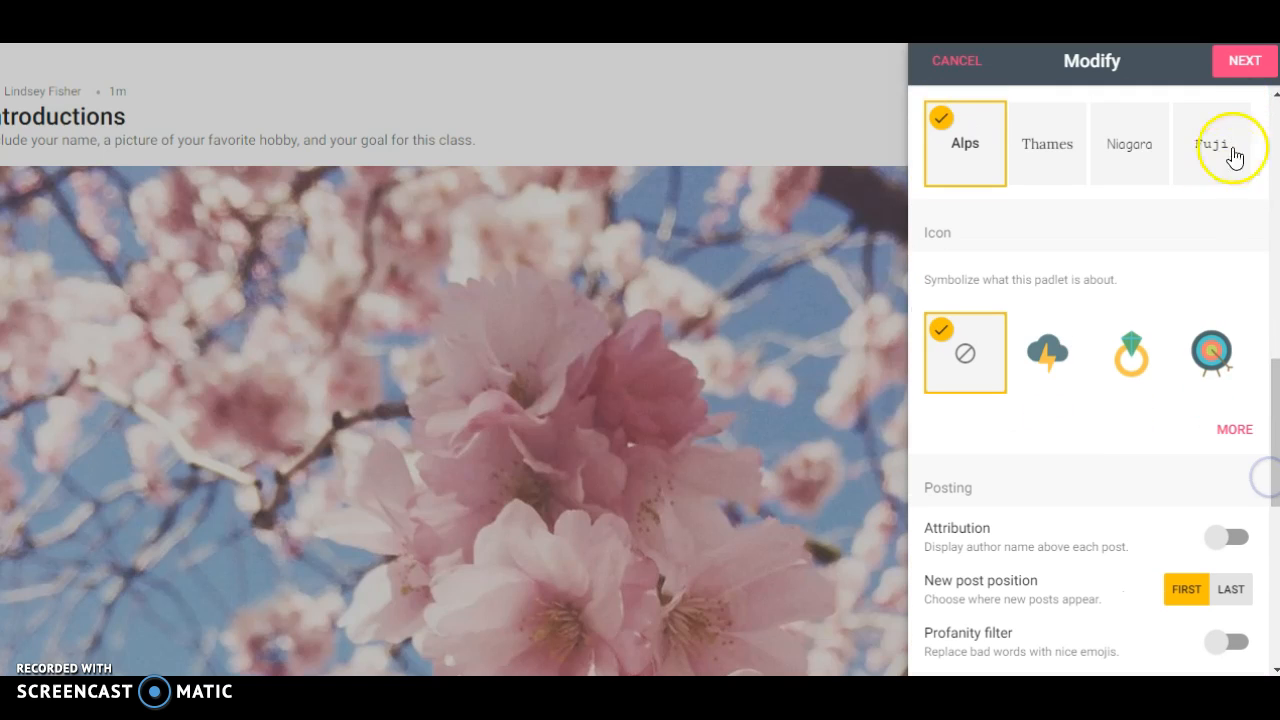
pyautogui.click(1245, 62)
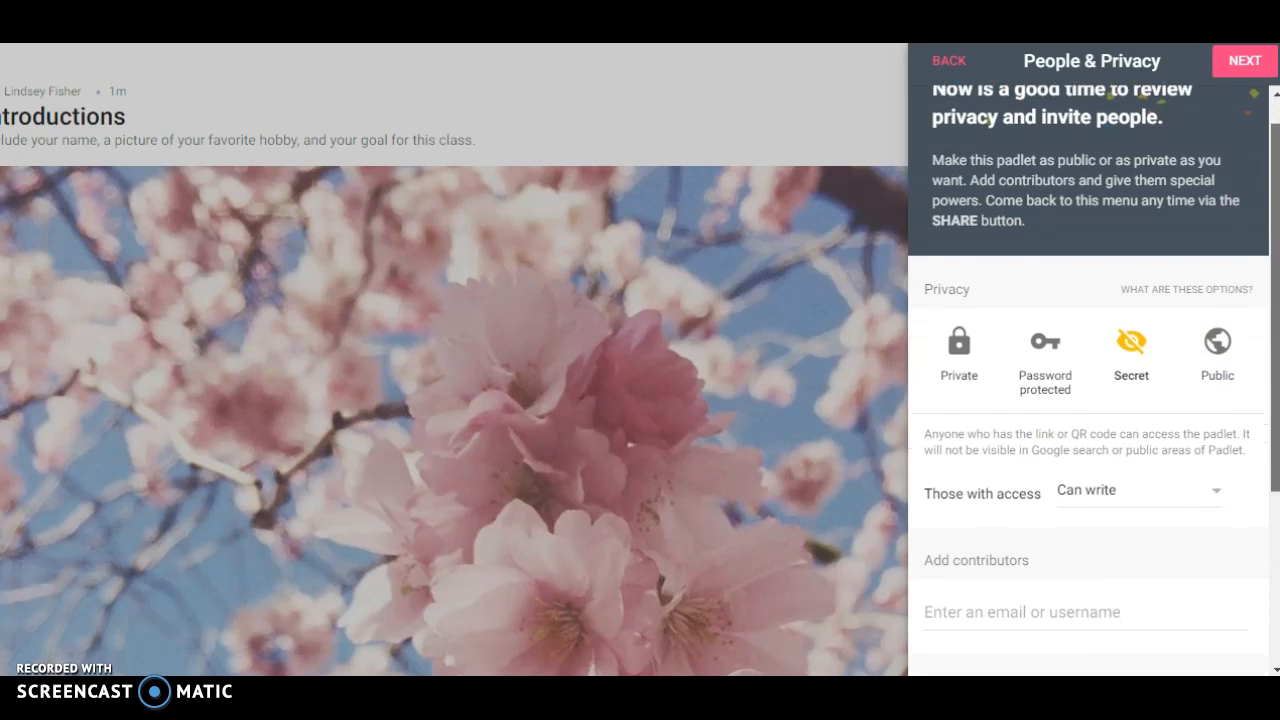
# Choose Secret privacy, disable Remake and enable Moderation, and finish the padlet's setup
pyautogui.scroll(-2, 1266, 250)
pyautogui.click(1135, 208)
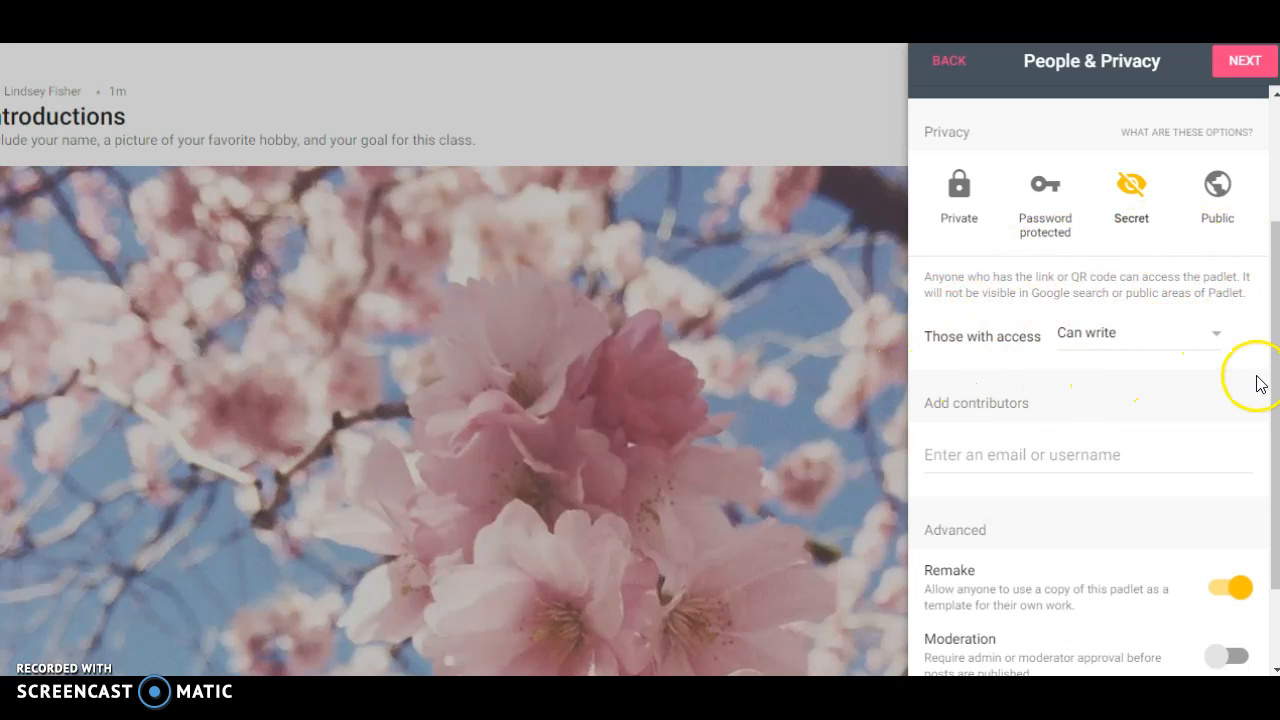
pyautogui.moveTo(1273, 344); pyautogui.dragTo(1270, 430)
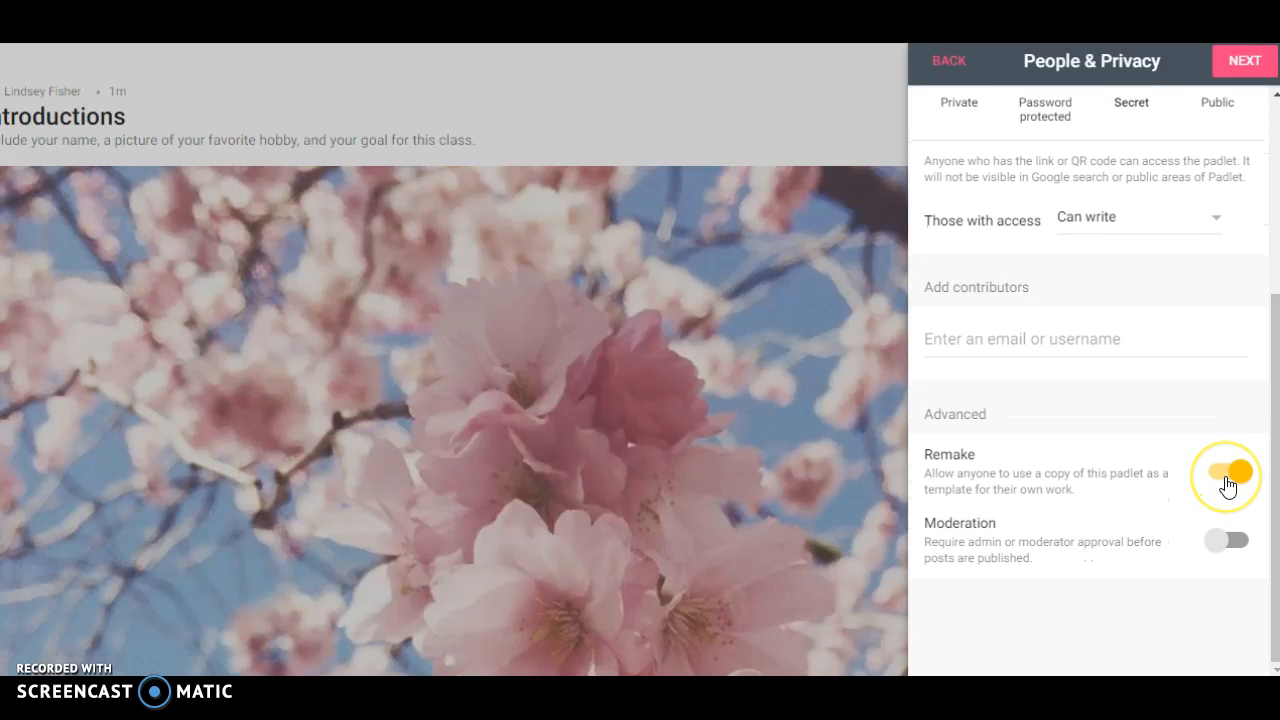
pyautogui.click(1228, 486)
pyautogui.click(1233, 543)
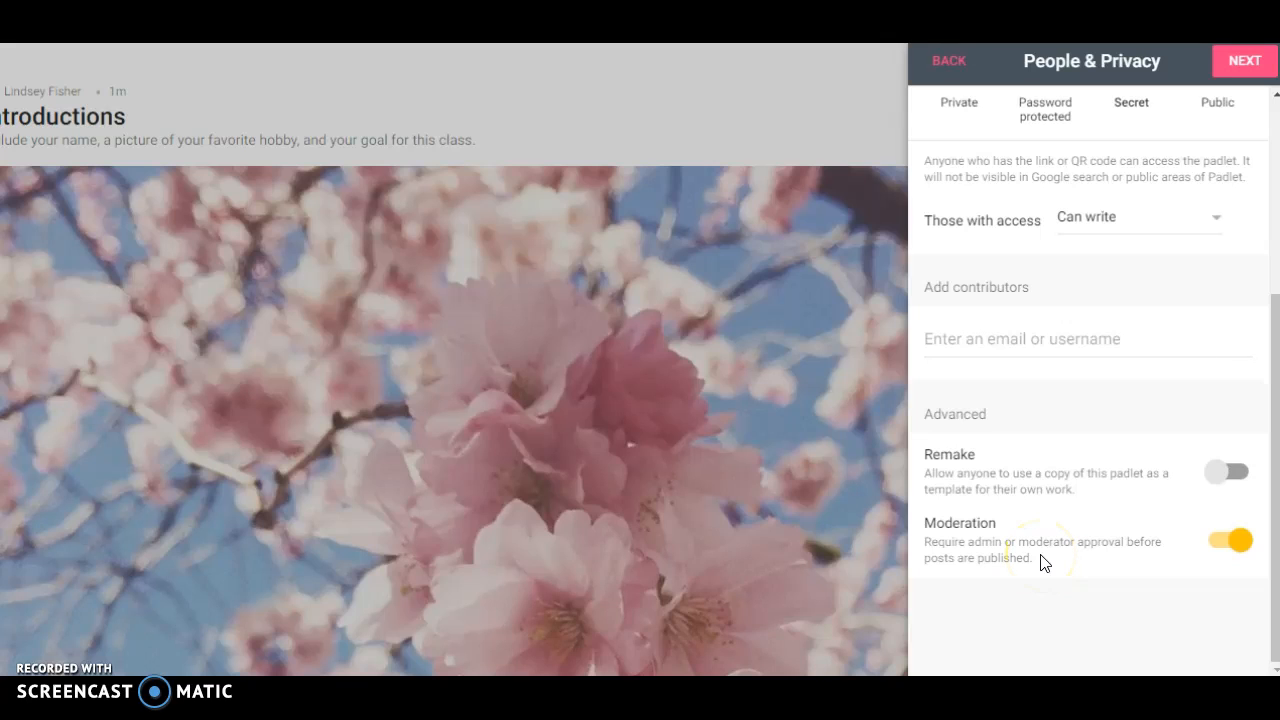
pyautogui.click(1241, 78)
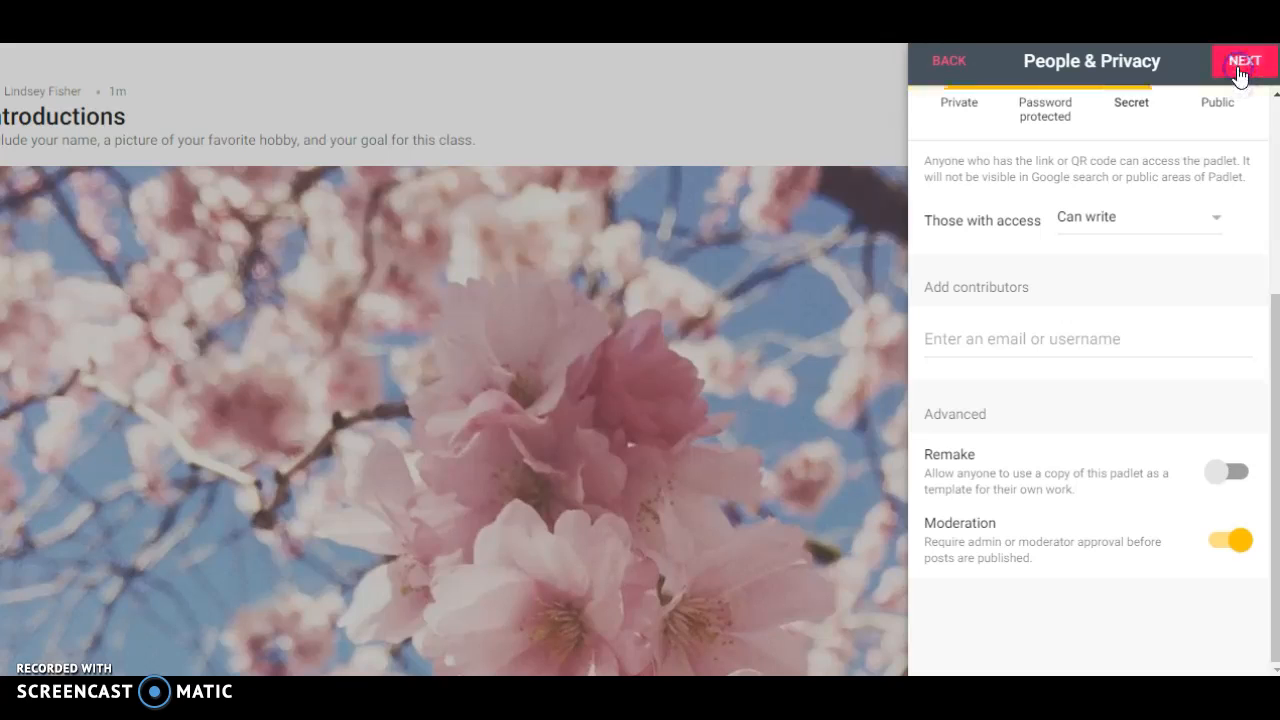
pyautogui.click(1105, 324)
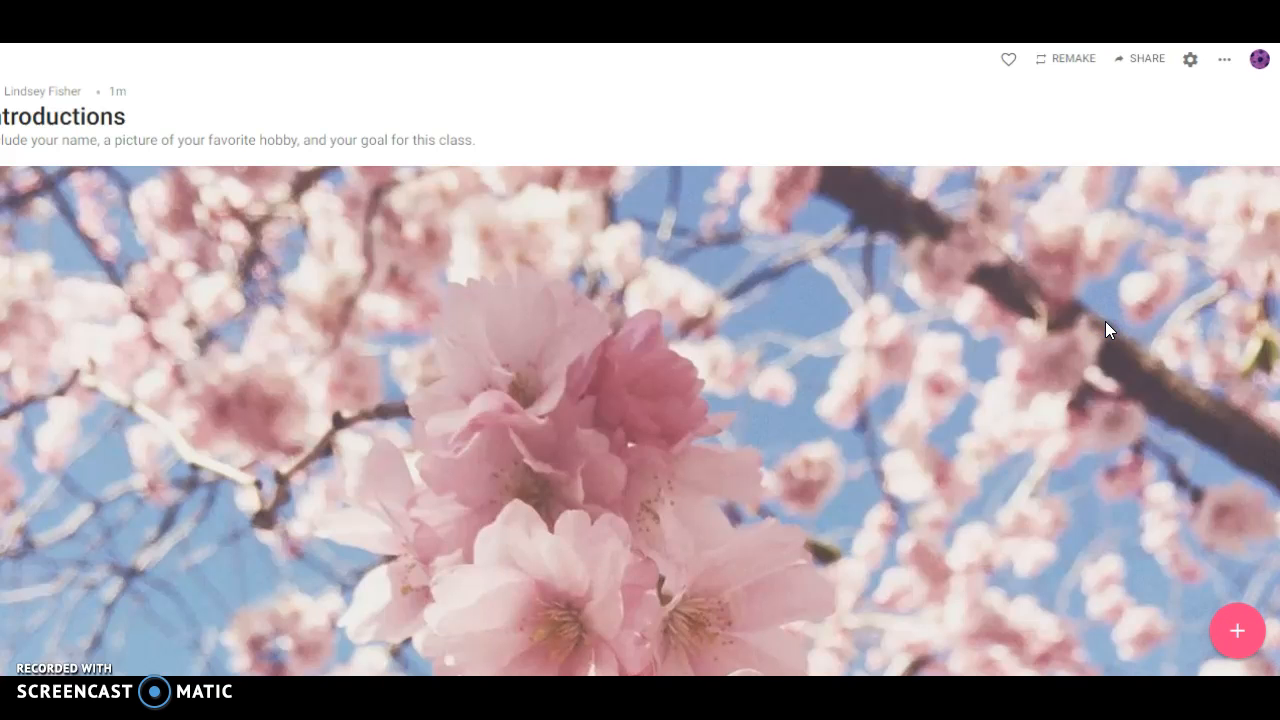
# Review the padlet's privacy settings and its options for sharing, exporting and embedding
pyautogui.click(1139, 60)
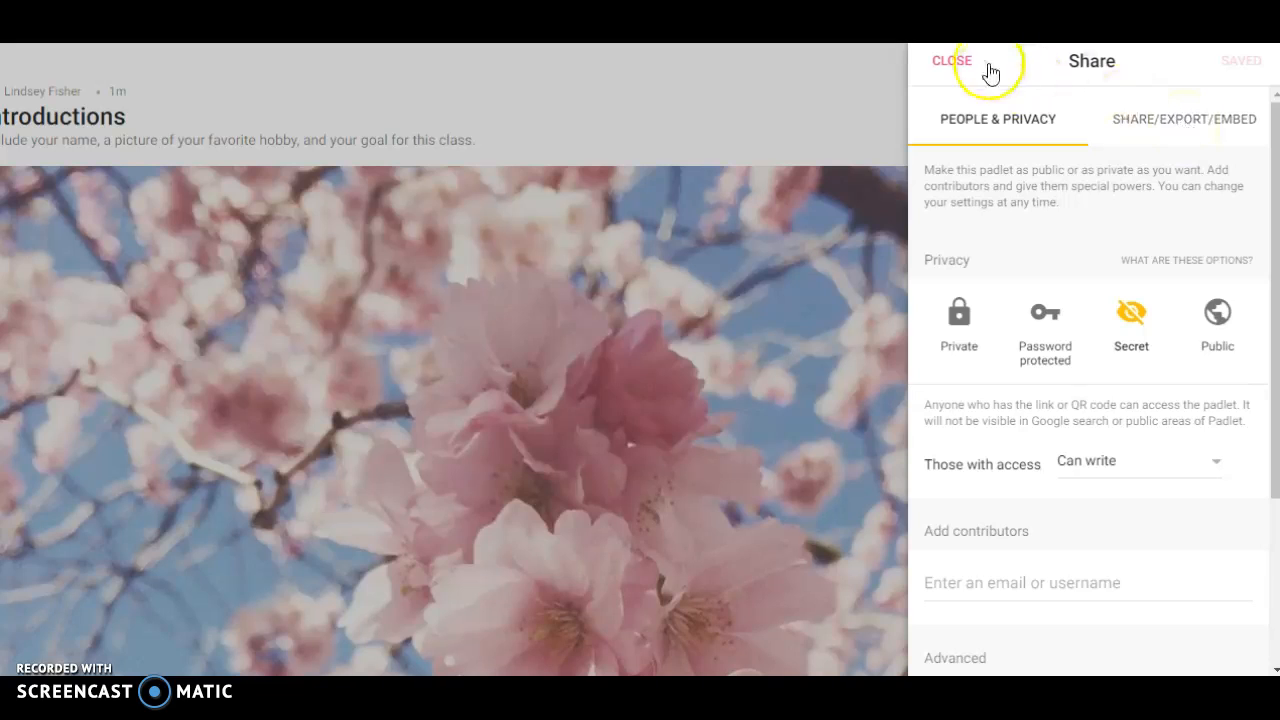
pyautogui.click(1188, 124)
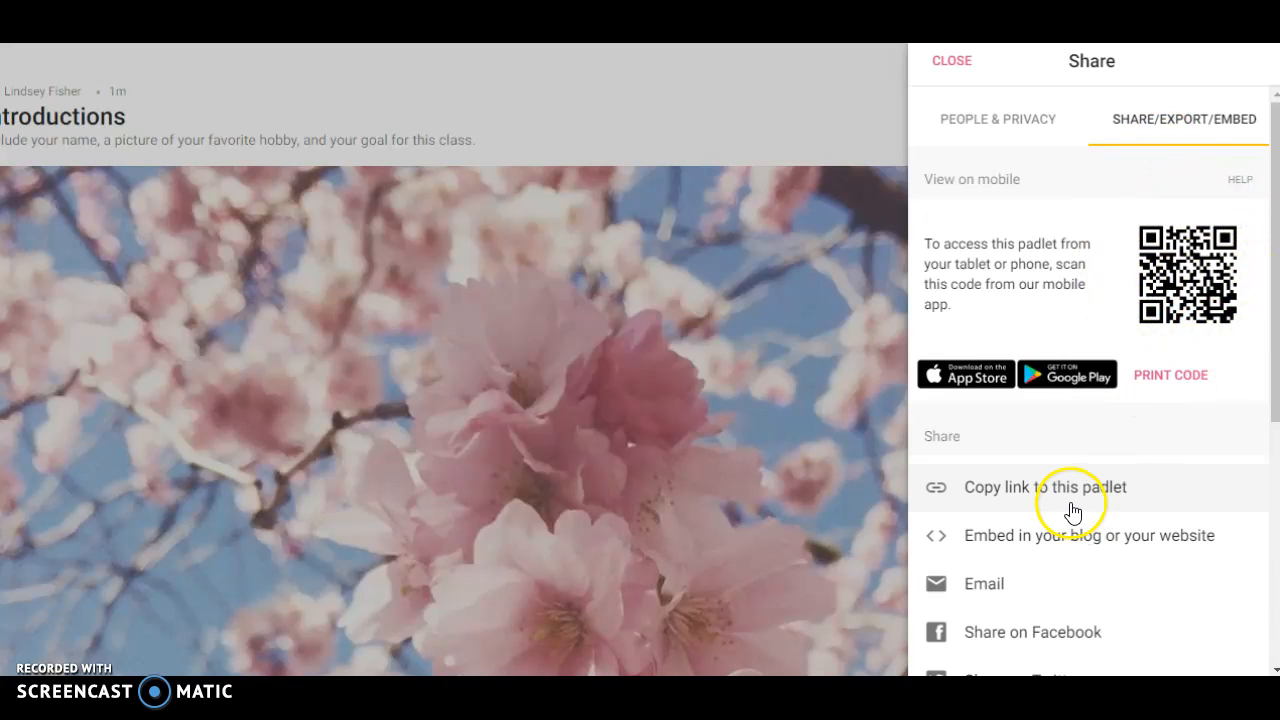
pyautogui.moveTo(1275, 335); pyautogui.dragTo(763, 260)
pyautogui.click(945, 65)
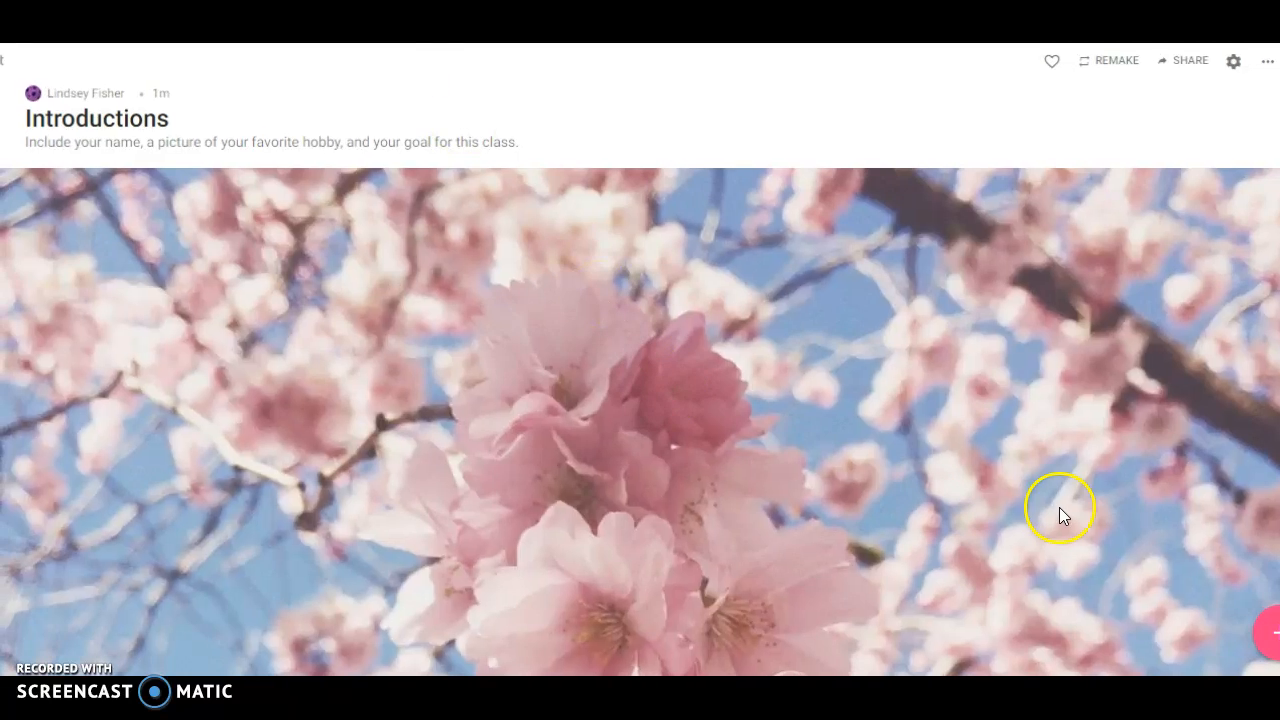
# Add a new post to the padlet with the author's full name as its title
pyautogui.click(1268, 632)
pyautogui.write('Lindsey Fisher')
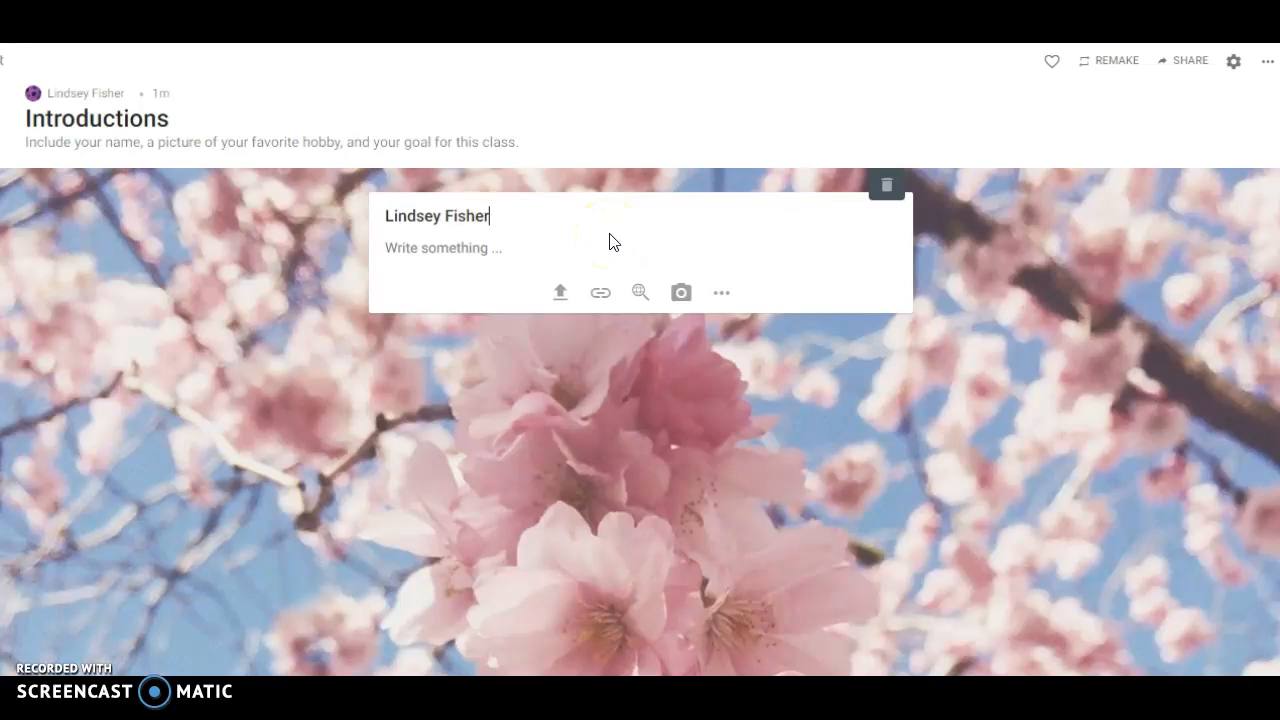
pyautogui.click(681, 292)
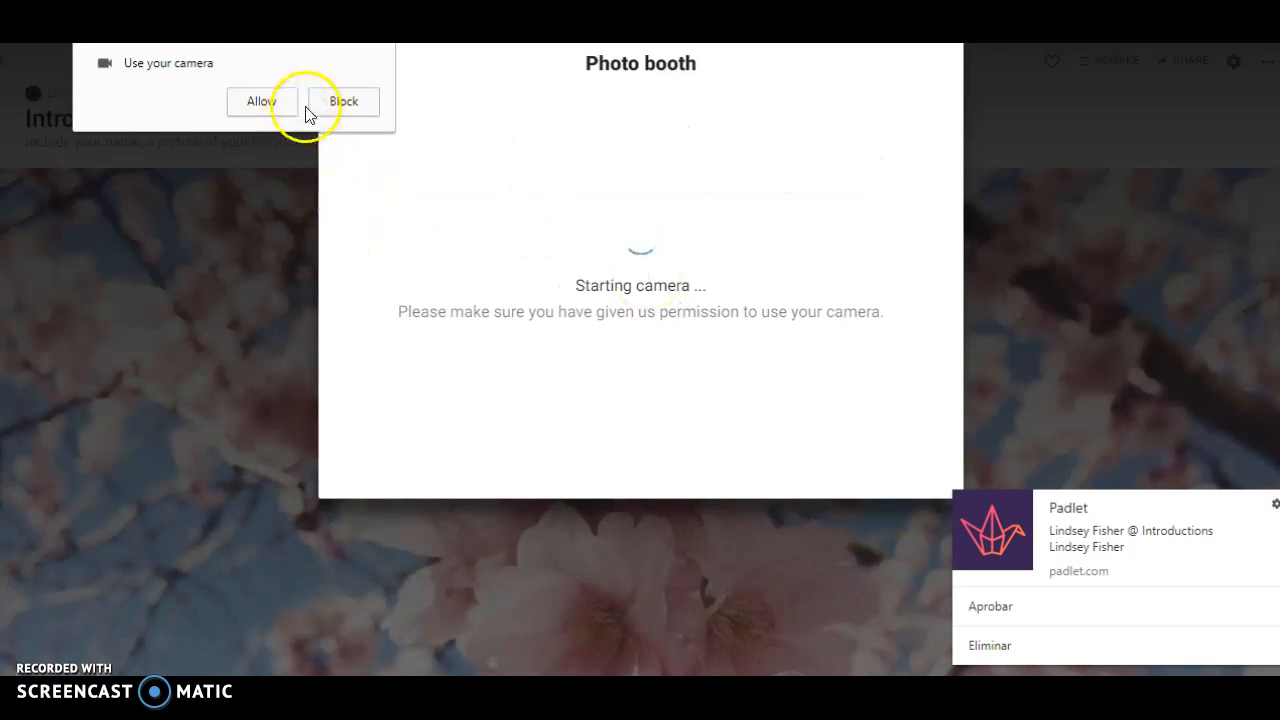
pyautogui.click(343, 106)
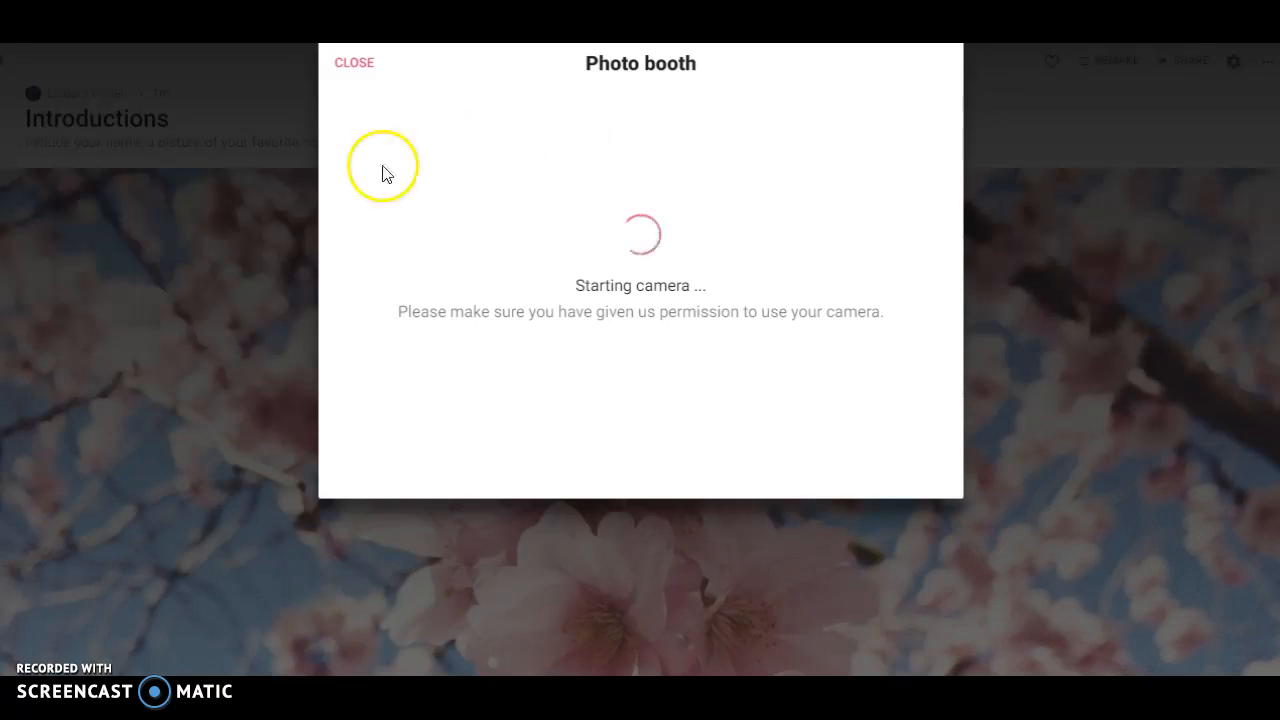
pyautogui.click(352, 64)
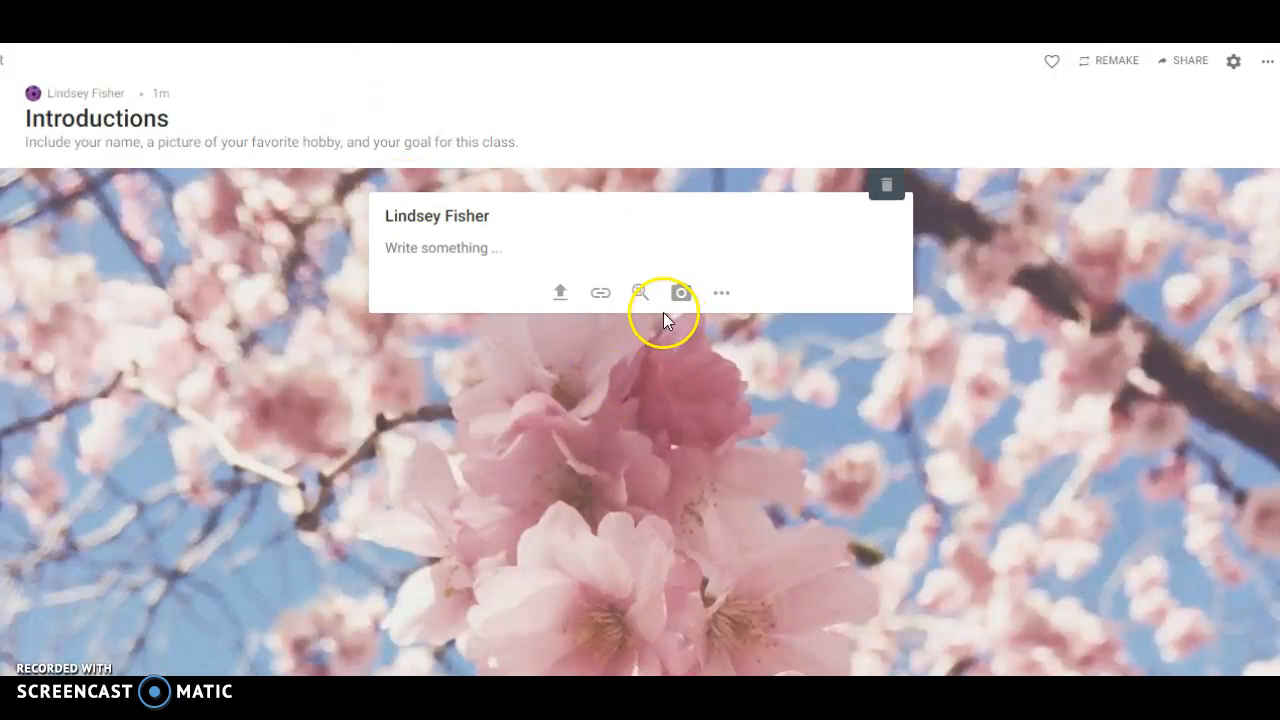
# Write "My favorite hobby is Georgia Football. Go Dawgs!" in the post and attach the first image from the padlet drive
pyautogui.click(543, 252)
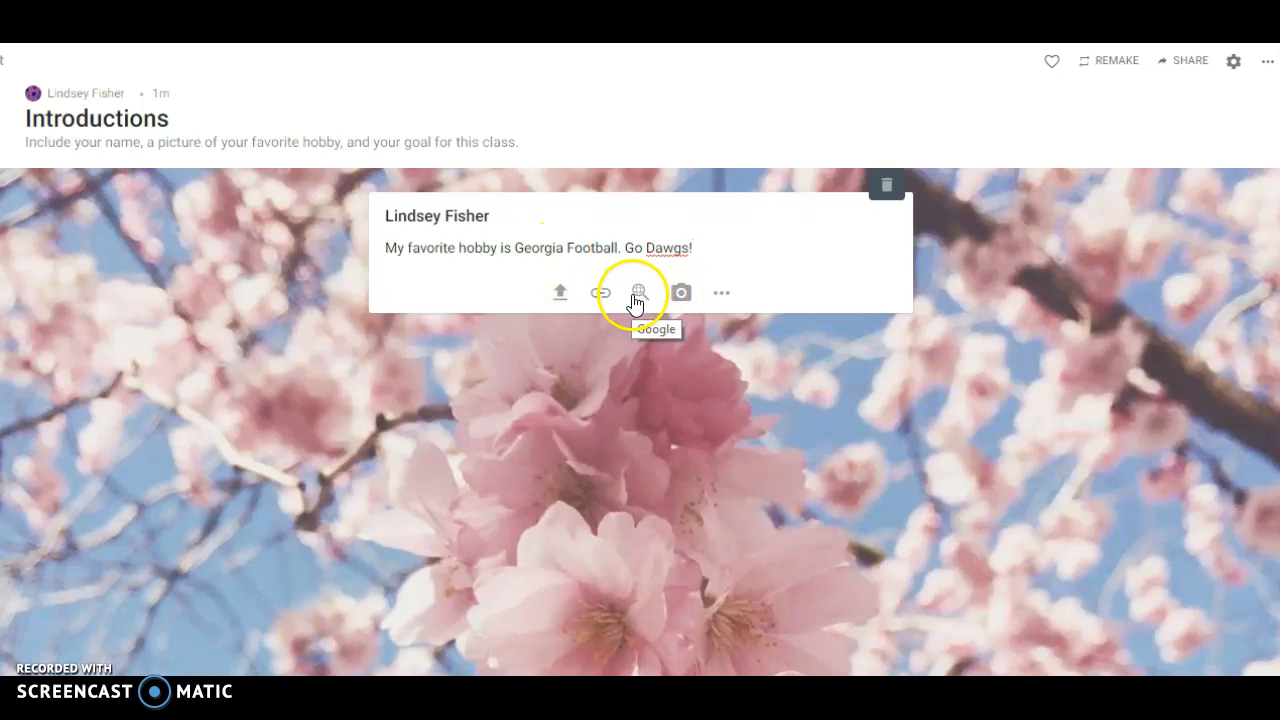
pyautogui.click(557, 293)
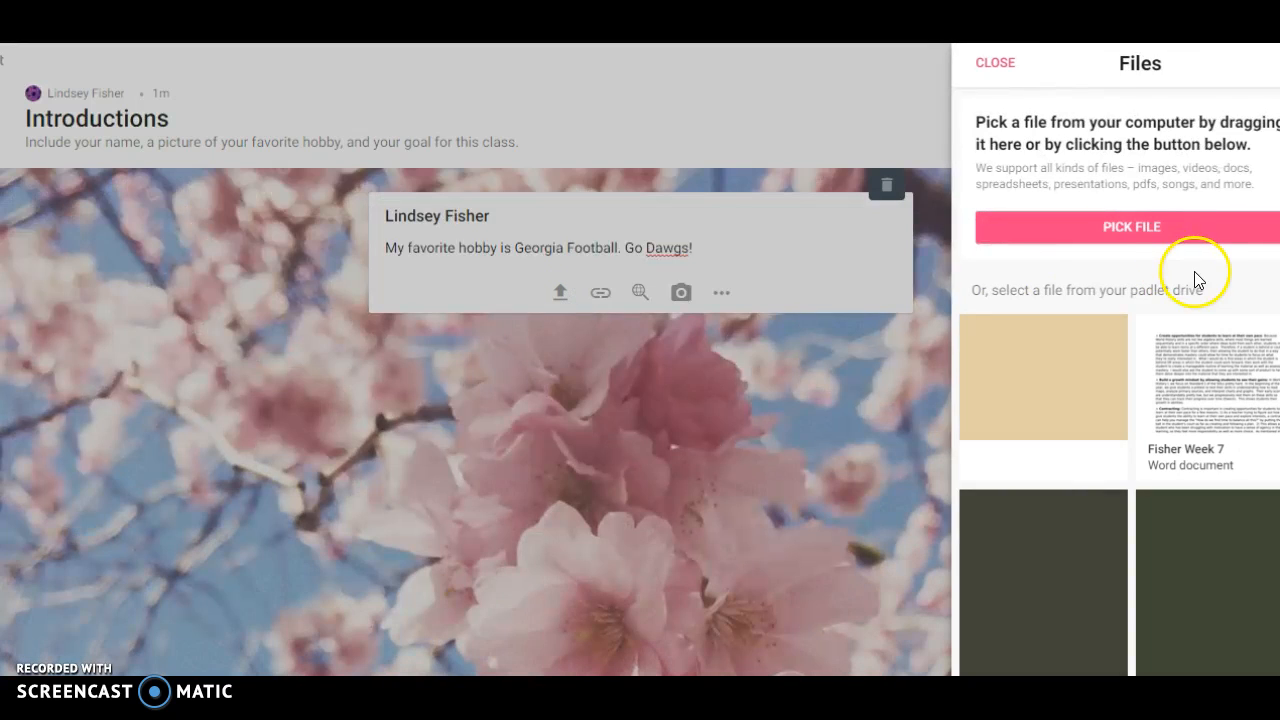
pyautogui.click(1052, 353)
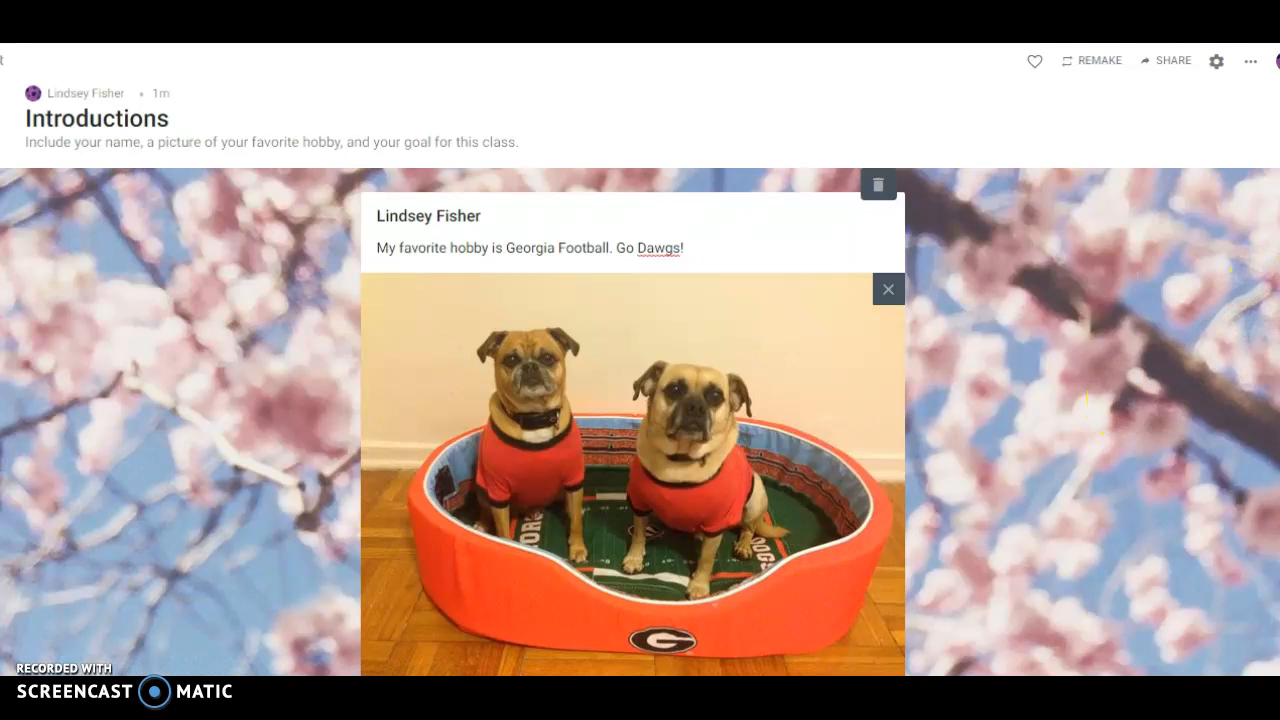
pyautogui.scroll(-1, 640, 400)
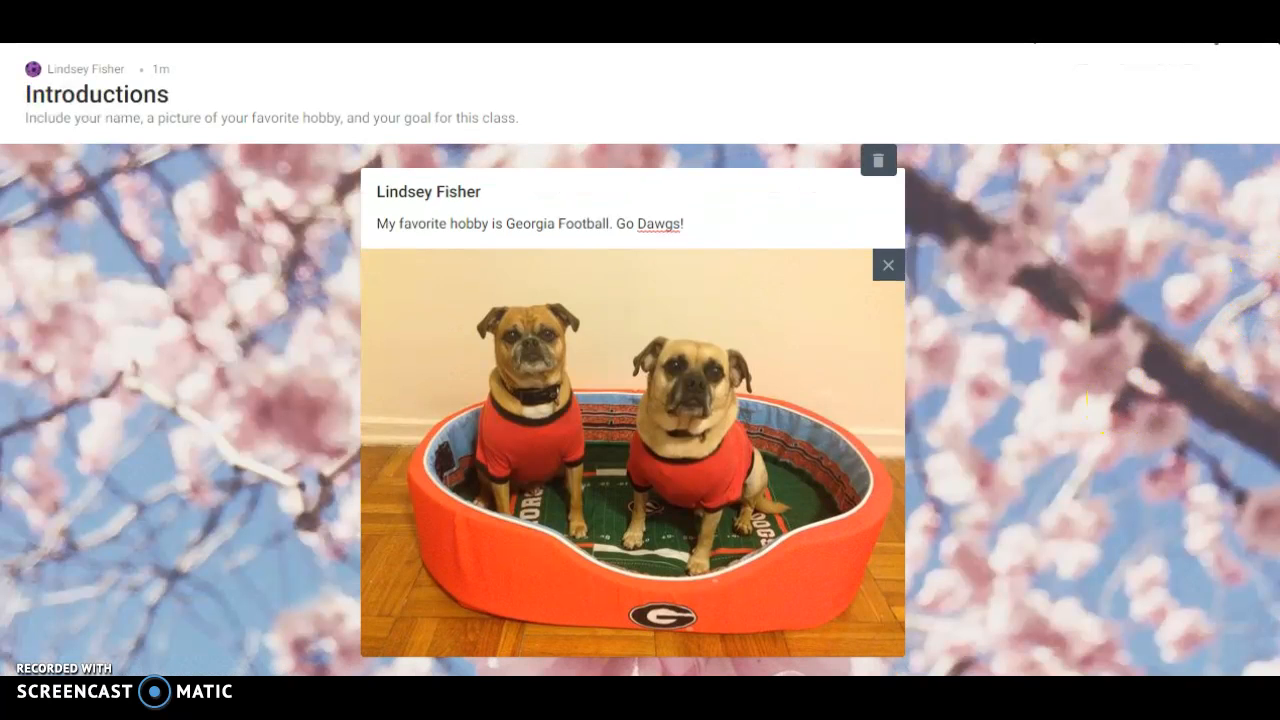